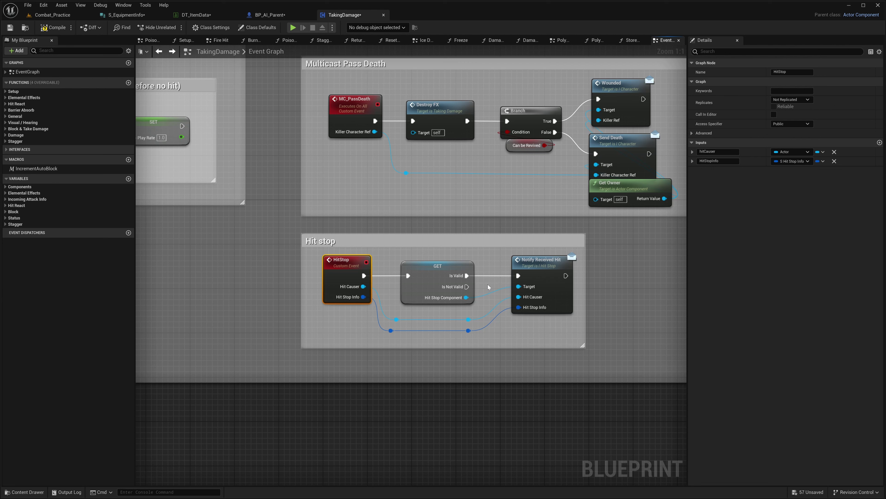
- Add a Hit Stop Component getter below the Hit stop group and convert it to a validated get
right_click(405, 408)
text(hit stop comp)
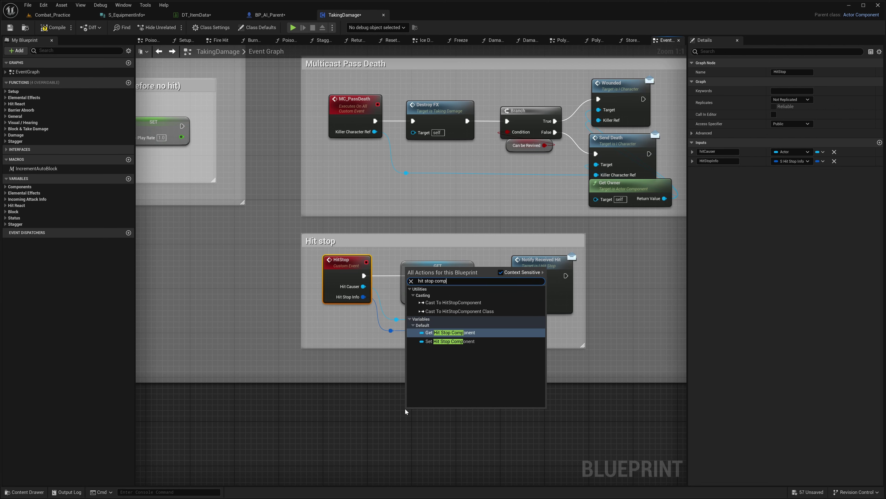
key(Return)
right_click(409, 410)
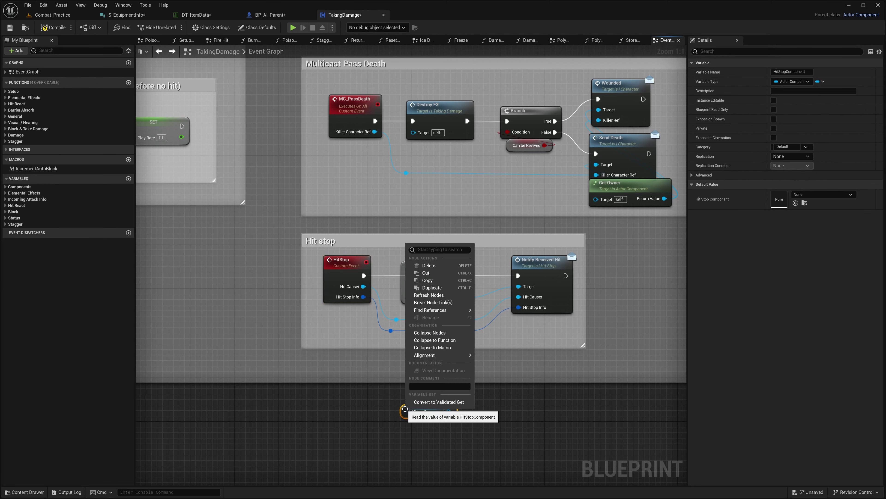
click(421, 402)
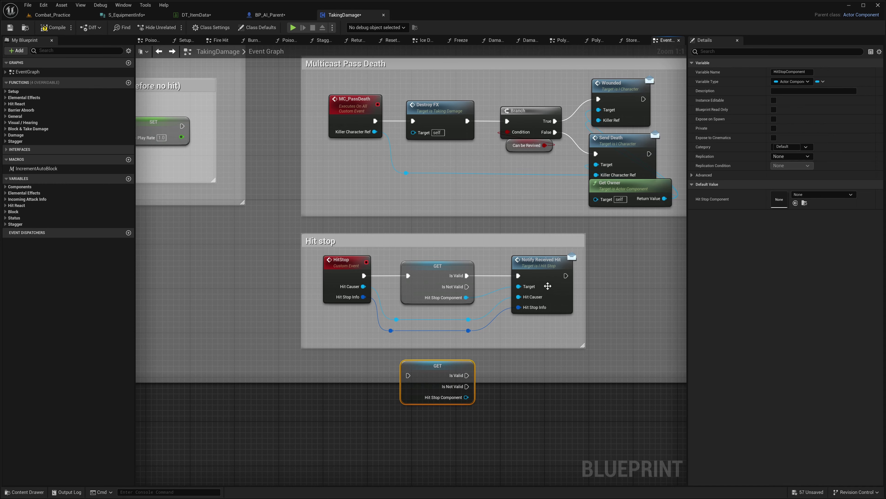
- Delete the extra validated Hit Stop Component getter below the Hit stop group
click(349, 268)
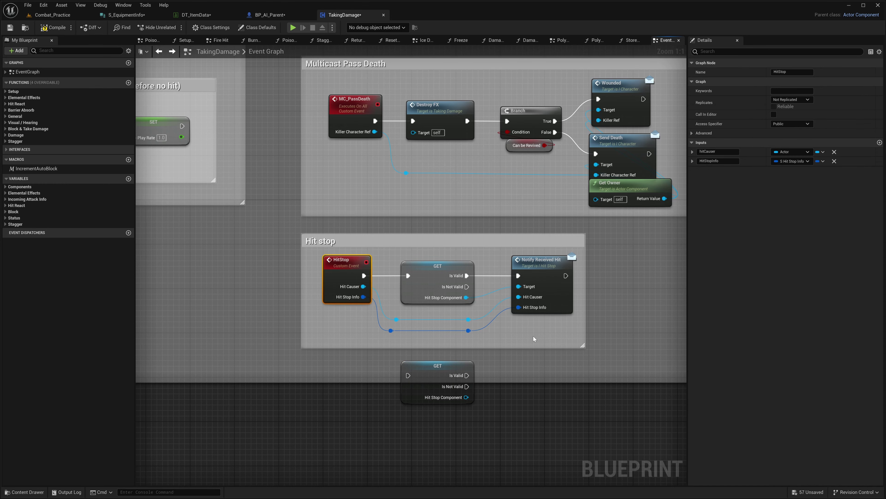
drag(529, 321, 525, 318)
click(375, 387)
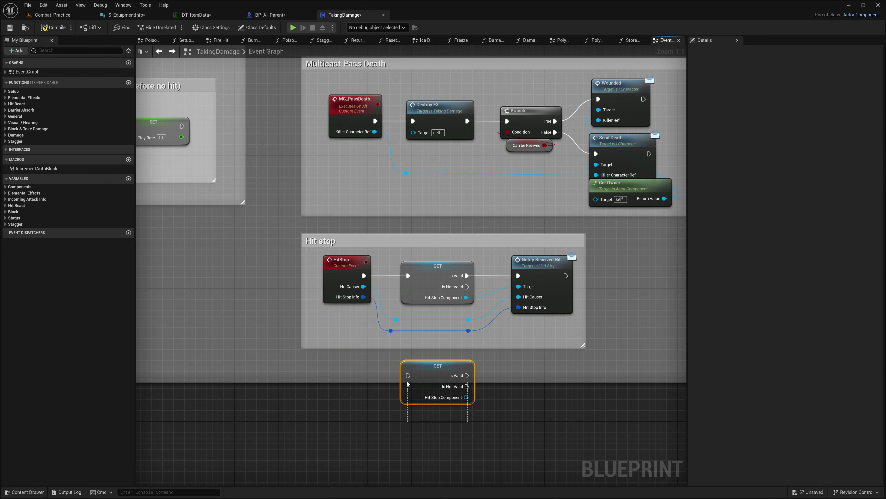
drag(407, 383, 407, 383)
key(Delete)
- Open the Physical Hit collapsed graph from the event graph's Take Damage group
scroll(255, 252, down, 5)
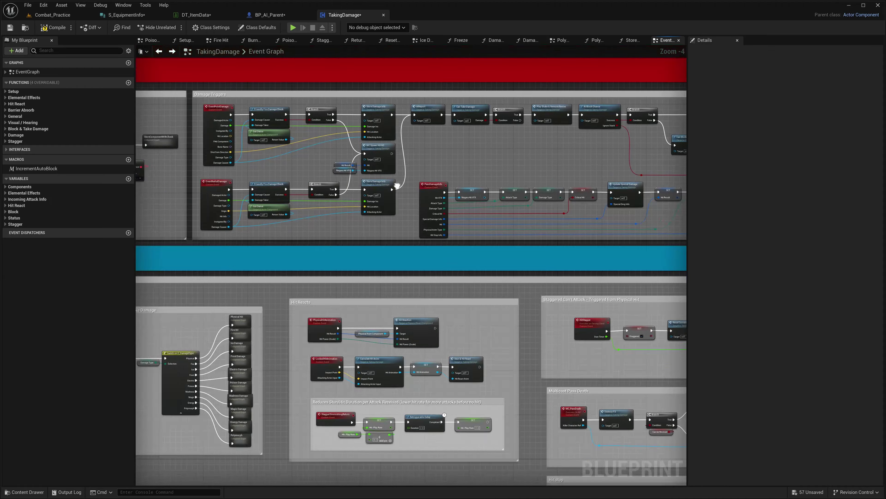
scroll(397, 185, up, 3)
double_click(421, 272)
scroll(595, 262, up, 2)
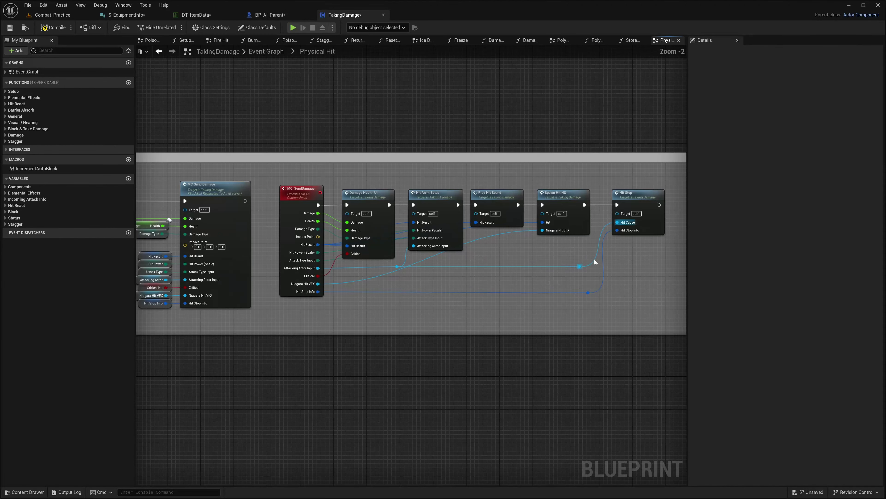
- Add a second Hit Stop call below the existing one and wire its Hit Causer and Hit Stop Info to MC_SendDamage
right_drag(595, 262, 514, 268)
right_click(541, 278)
text(hit sto)
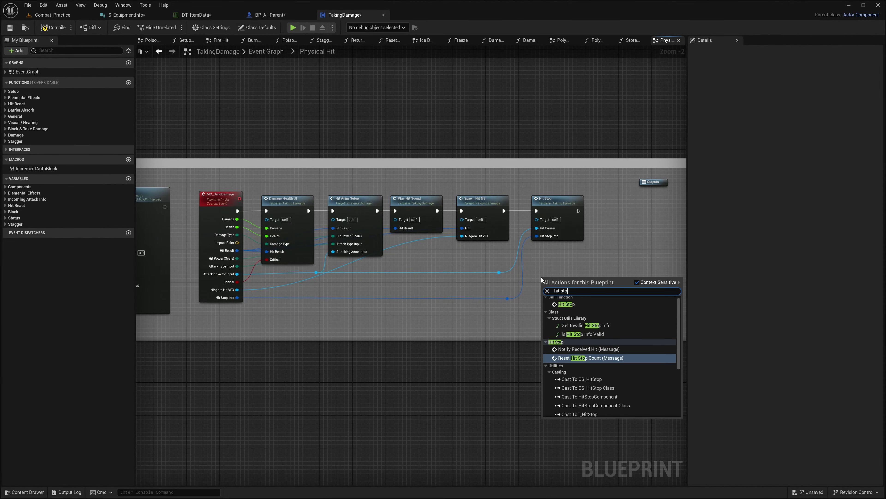
text(p)
click(593, 304)
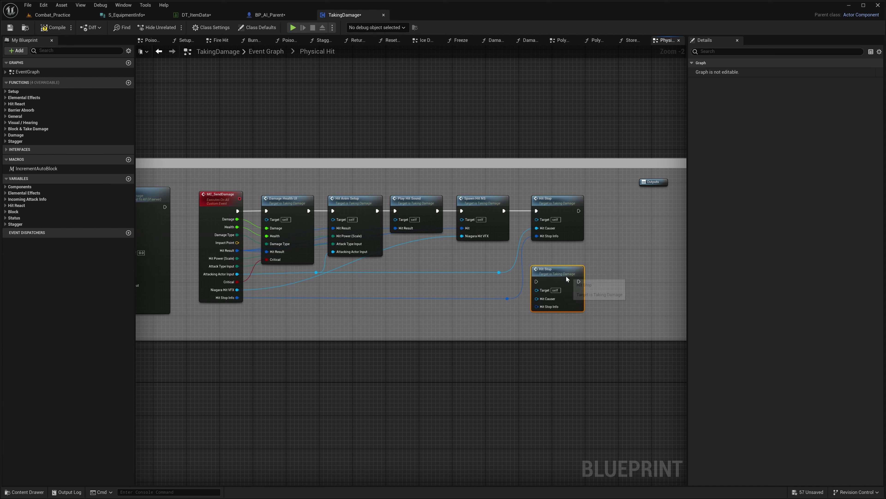
drag(233, 276, 205, 302)
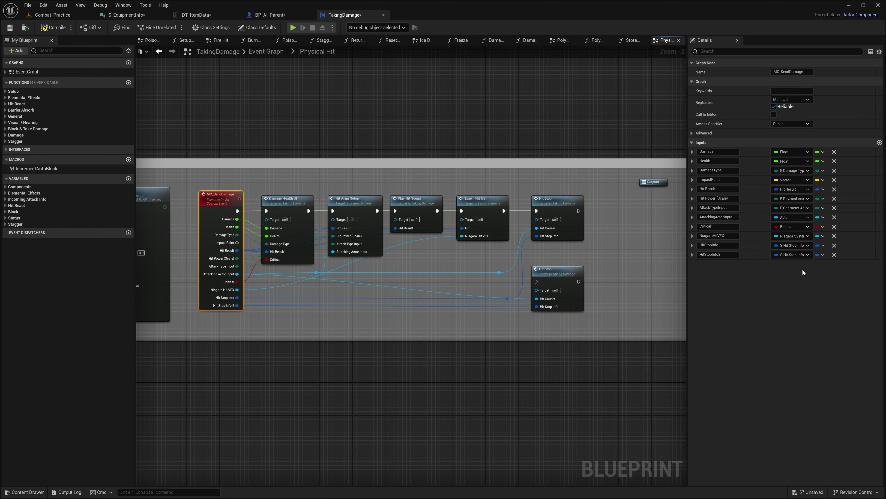
- Remove the HitStopInfo2 input from MC_SendDamage and delete the second Hit Stop call
click(834, 255)
key(Delete)
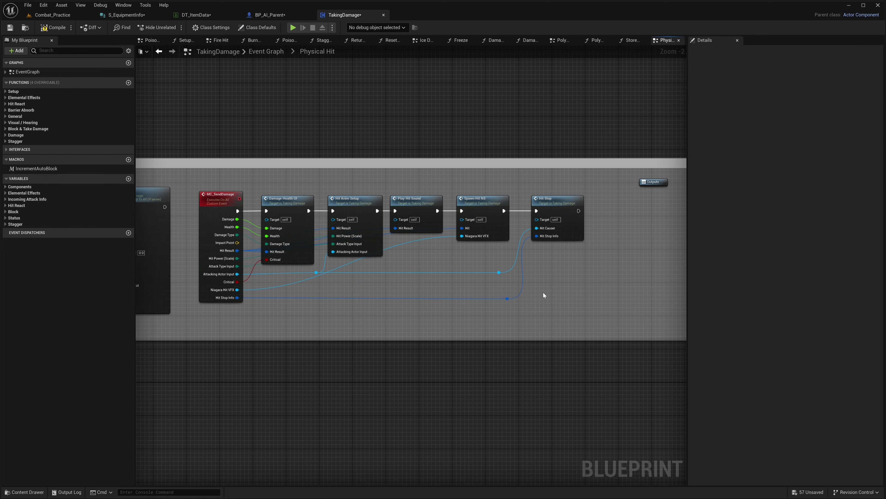
- Add a Hit Stop Info variable getter below the MC Send Damage node's inputs and pull a wire from it
right_drag(330, 315, 510, 307)
right_drag(227, 342, 274, 343)
right_click(274, 339)
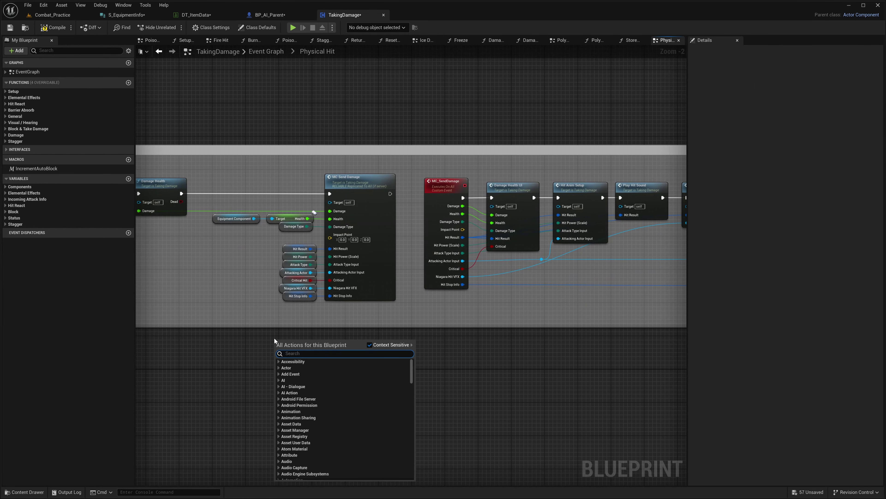
text(hit stop info get)
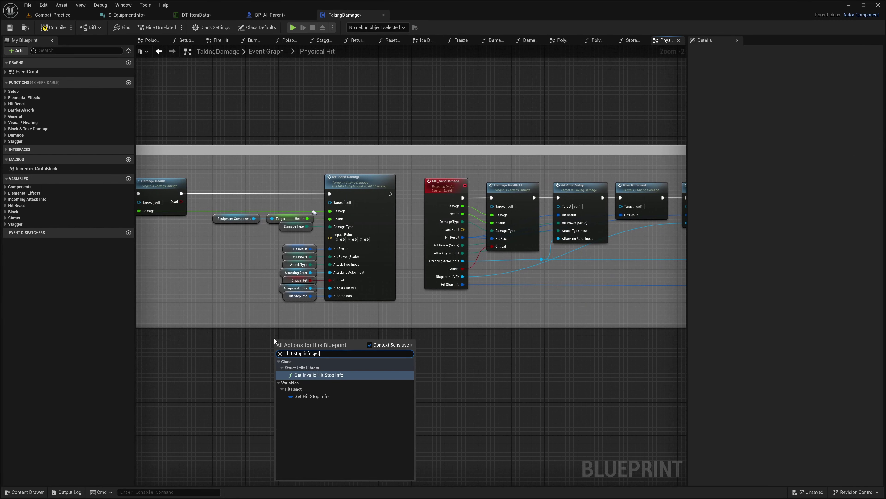
key(Return)
drag(297, 341, 332, 342)
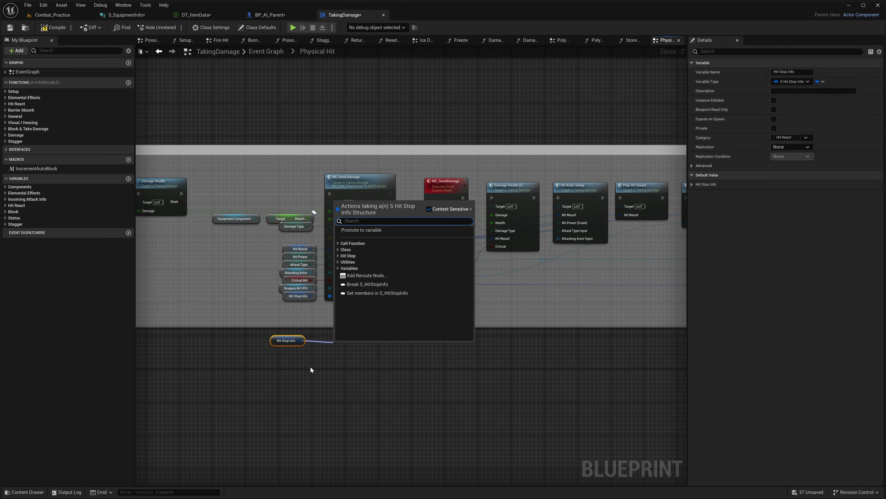
- Cancel the pulled wire and delete the extra Hit Stop Info getter
click(296, 363)
key(Delete)
- Open the Fire Hit collapsed graph and examine how Hit Stop and Hit Stop Info are wired through the fire damage events
scroll(456, 341, down, 1)
right_drag(455, 341, 419, 322)
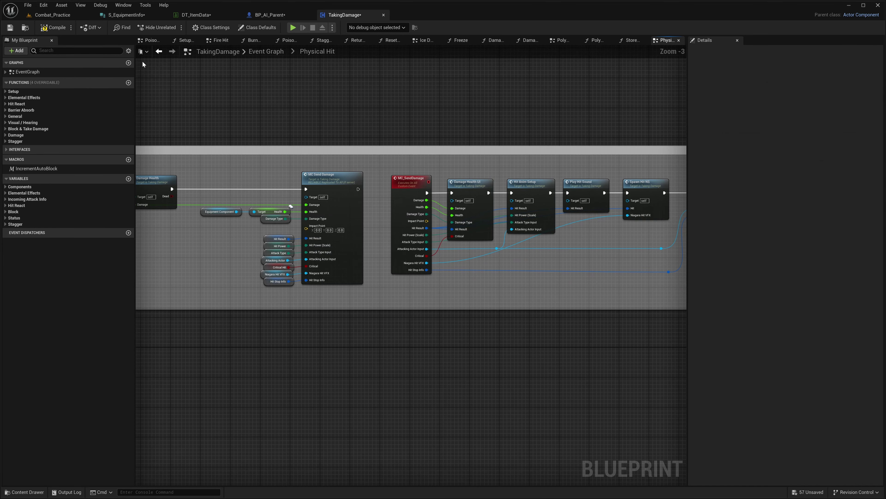
click(159, 52)
double_click(411, 291)
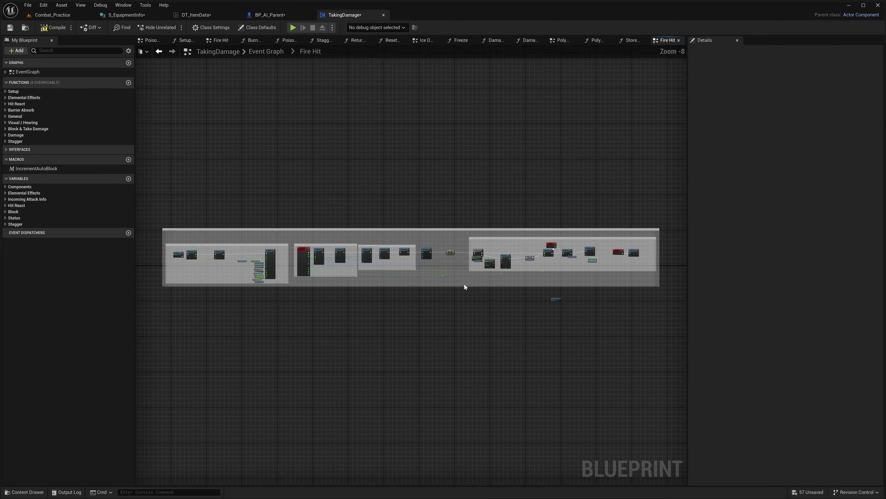
scroll(427, 269, up, 6)
right_drag(332, 316, 556, 297)
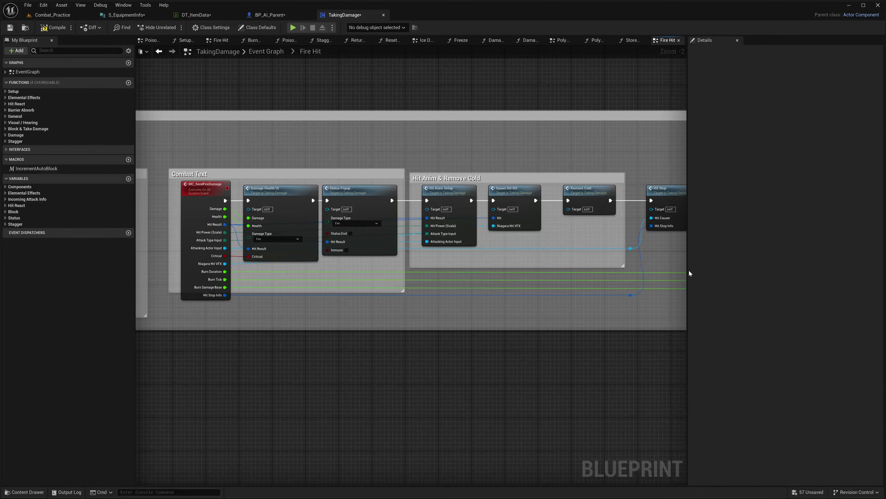
drag(690, 273, 808, 294)
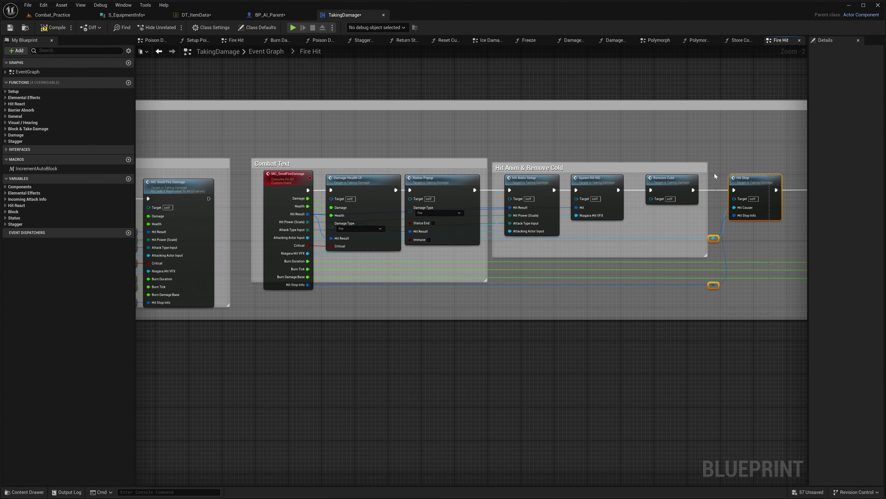
right_drag(475, 330, 721, 316)
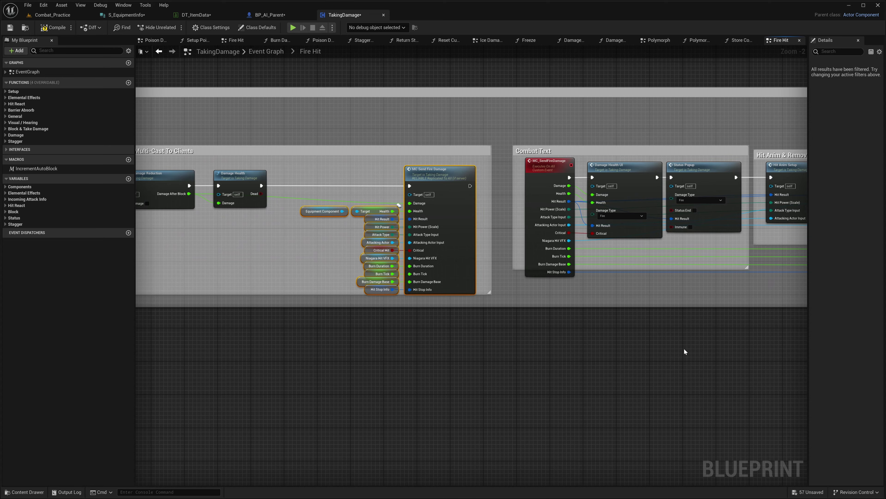
right_drag(684, 350, 199, 359)
right_drag(698, 315, 338, 320)
scroll(614, 268, down, 1)
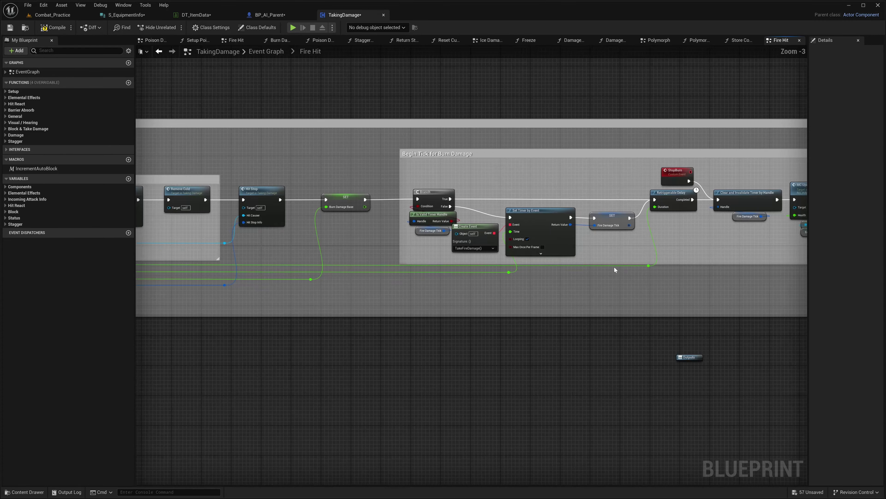
right_drag(207, 310, 459, 313)
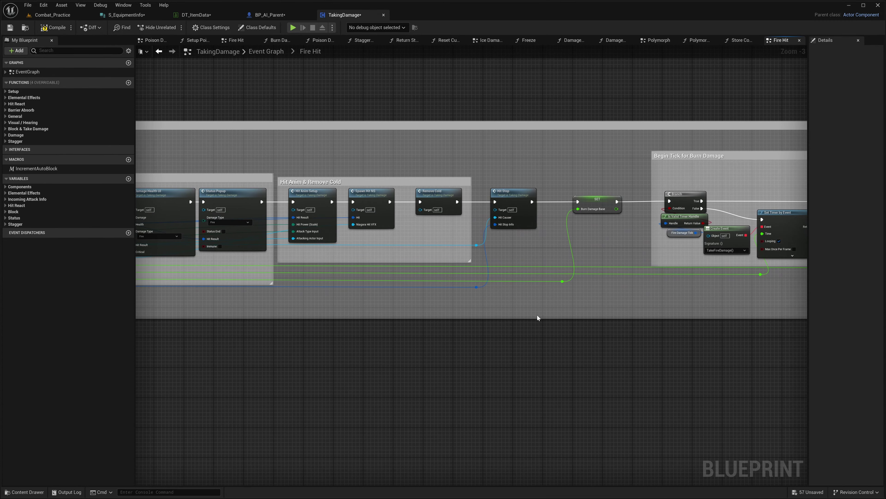
- Return to the event graph, open the Ice Damage collapsed graph and examine its Hit Stop and MC Send Ice Damage wiring
click(262, 51)
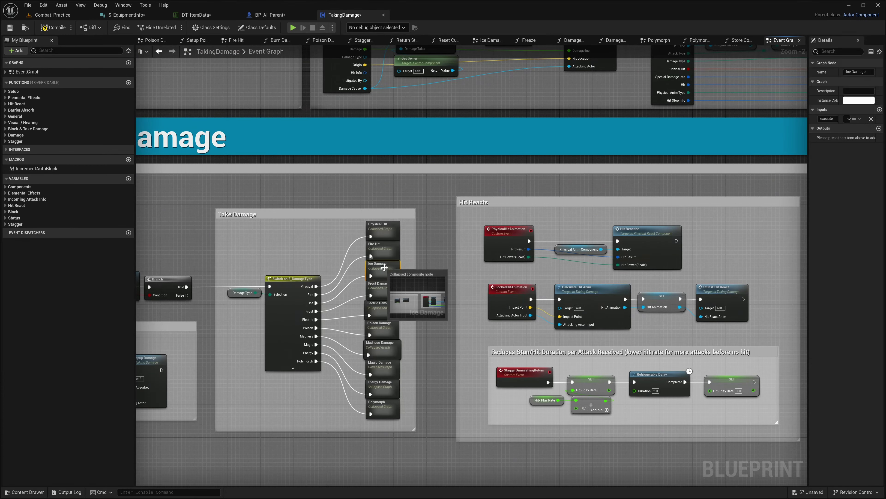
double_click(385, 268)
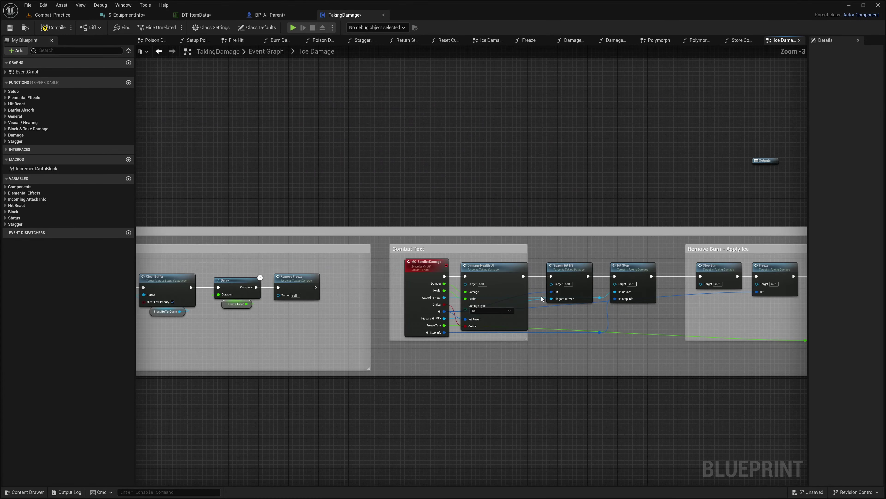
click(528, 277)
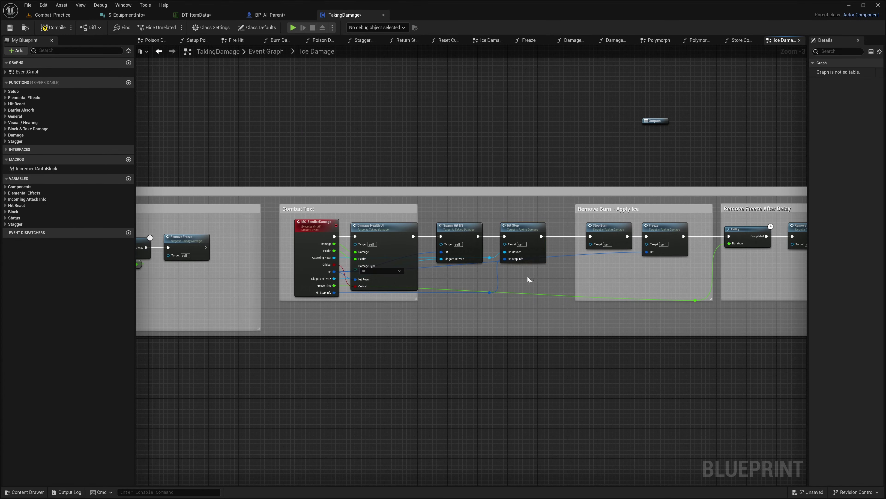
right_drag(389, 318, 633, 311)
right_drag(305, 315, 368, 313)
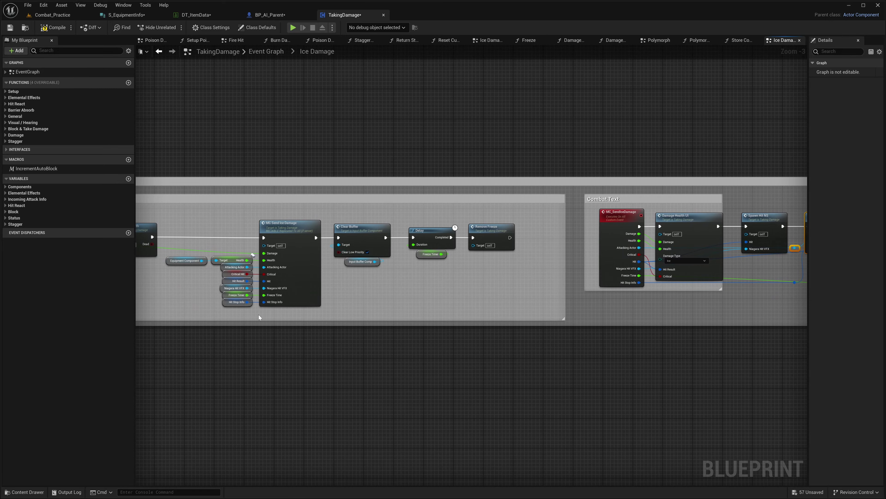
click(307, 143)
right_drag(307, 143, 180, 104)
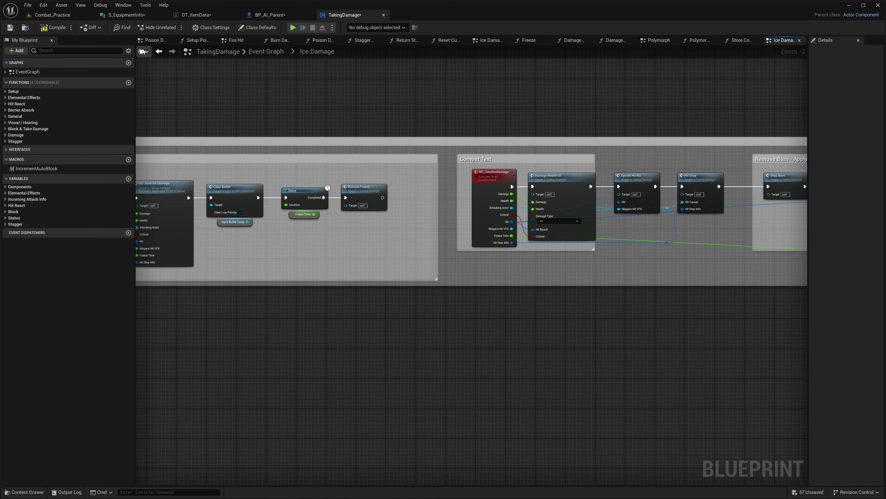
- Open the WeaponCollision component from the level's Components folder and bring its Pass Damage Info node into view
click(52, 15)
scroll(460, 465, up, 1)
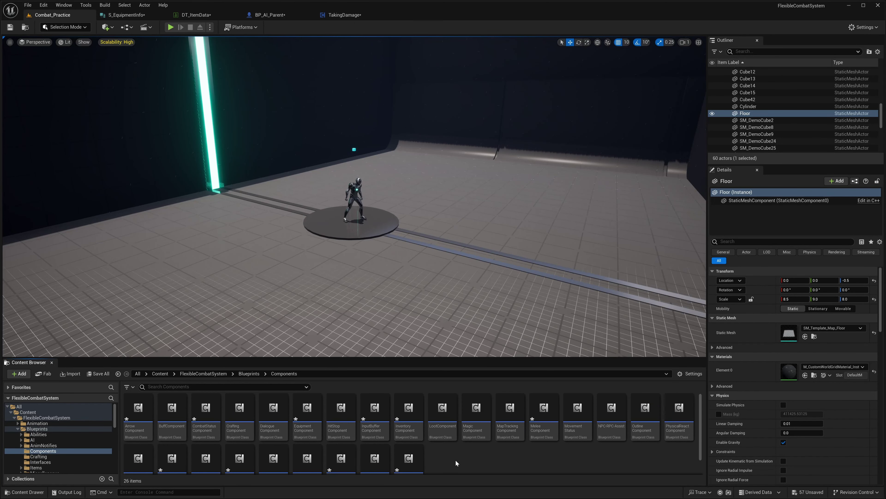
scroll(456, 463, down, 1)
double_click(408, 450)
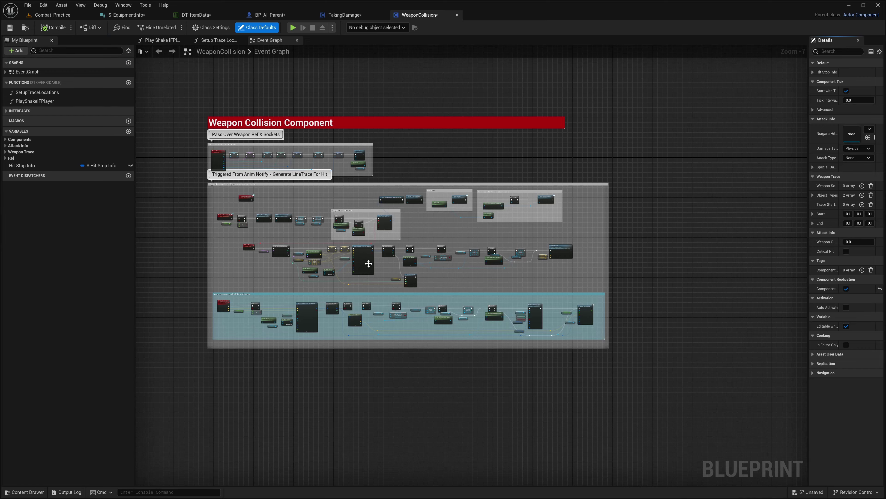
scroll(379, 260, up, 1)
scroll(510, 293, up, 6)
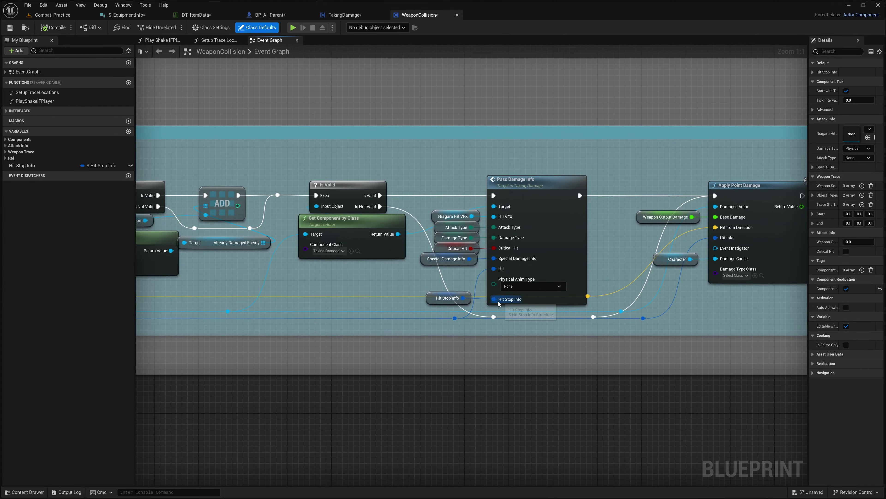
- Promote the Hit Stop Info input of Pass Damage Info to a new variable, keeping the default name
drag(498, 302, 417, 357)
click(450, 252)
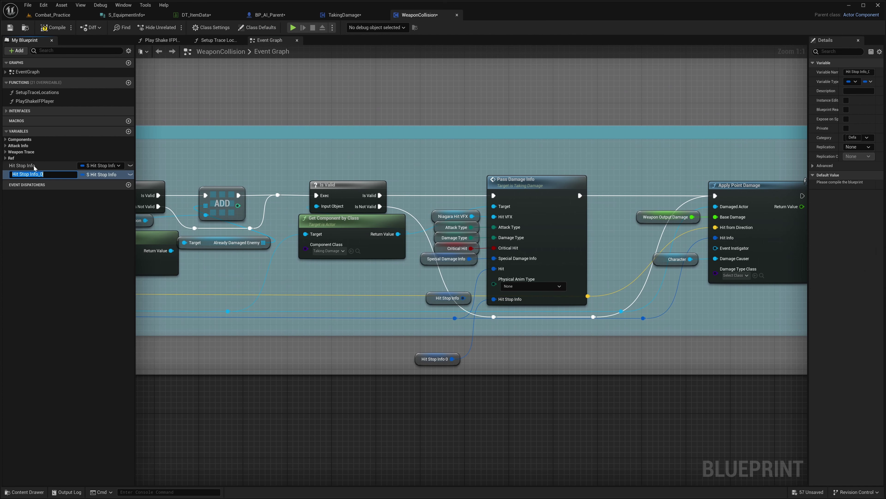
key(Return)
- Delete the newly promoted Hit Stop Info_0 variable even though it is in use
key(Delete)
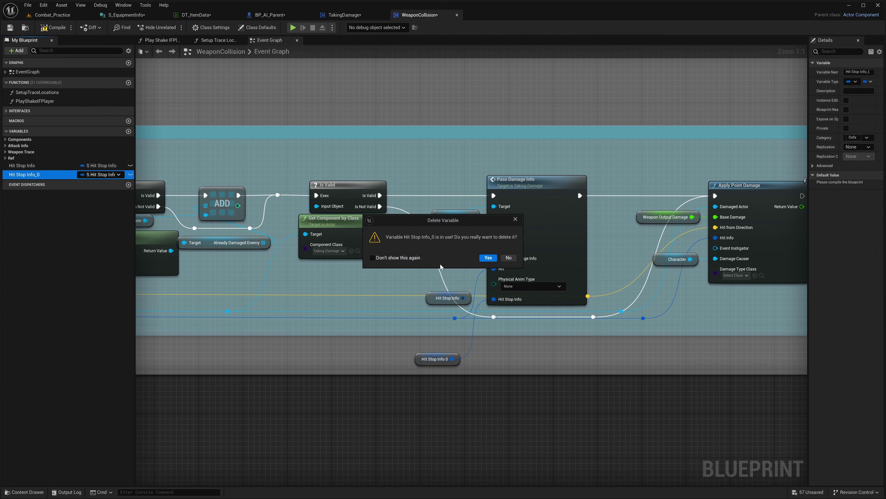
click(487, 258)
- Add a Set Hit Stop Info node below the setters in the Pass Over Weapon Ref & Sockets group
scroll(506, 314, down, 3)
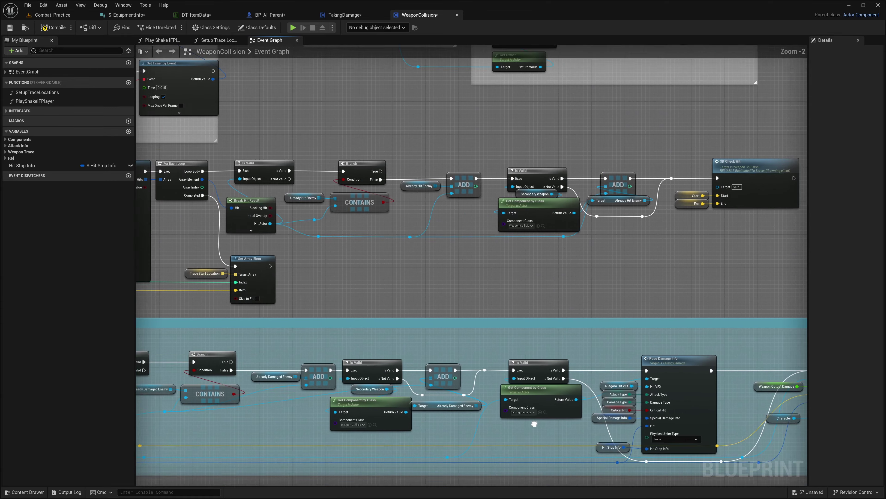
right_drag(506, 486, 662, 470)
right_drag(368, 230, 611, 272)
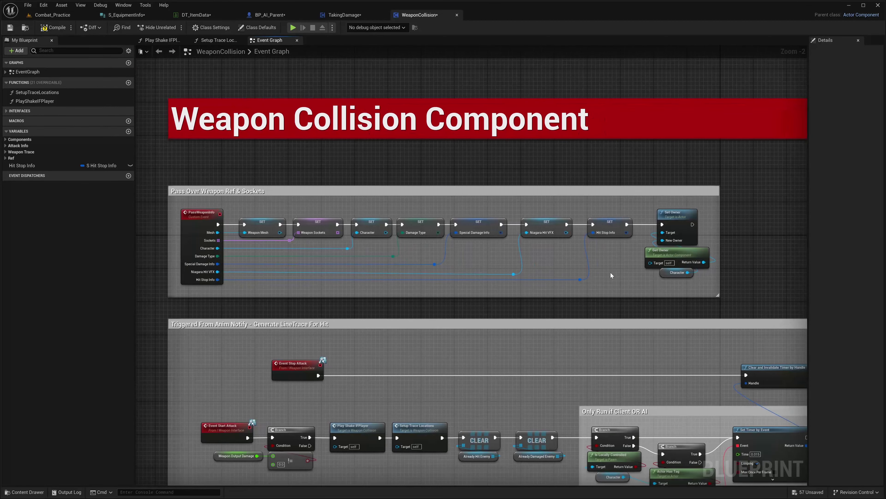
right_click(609, 282)
text(set hit stop)
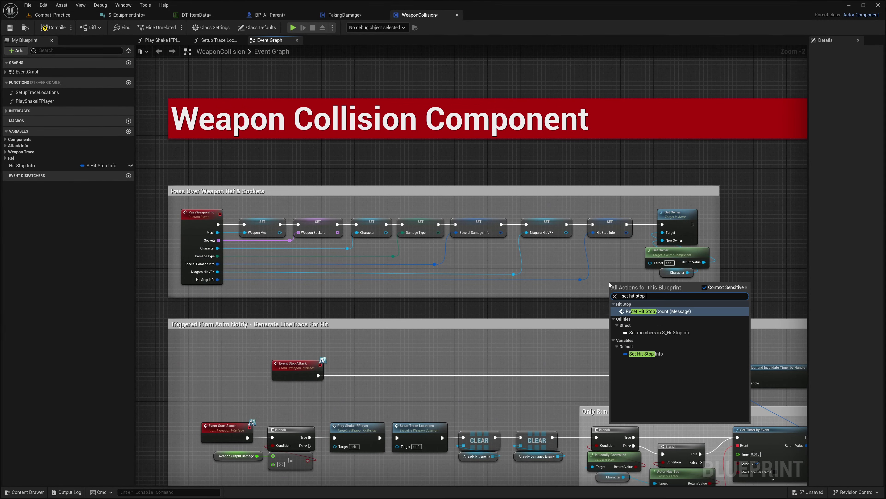
key(Down)
key(Return)
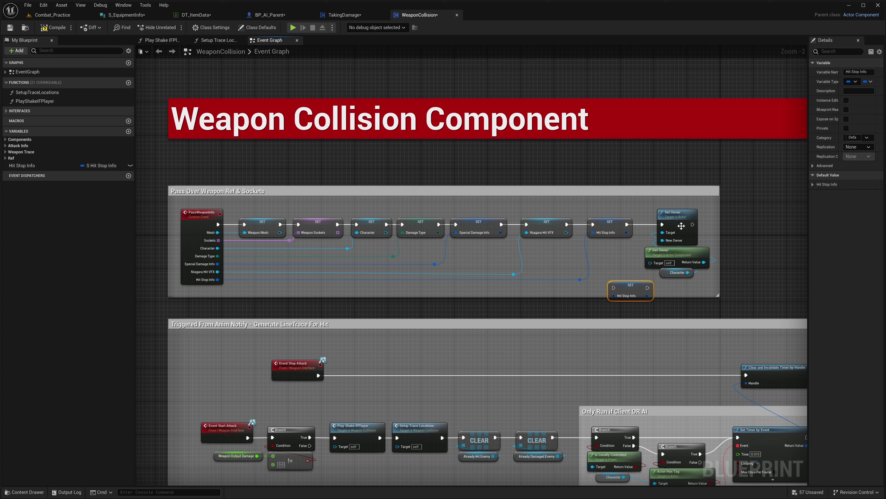
- Try to chain the spare Set Hit Stop Info node after Set Owner and pull a connection from its Hit Stop Info input
drag(693, 224, 678, 252)
drag(614, 288, 611, 288)
drag(630, 285, 694, 309)
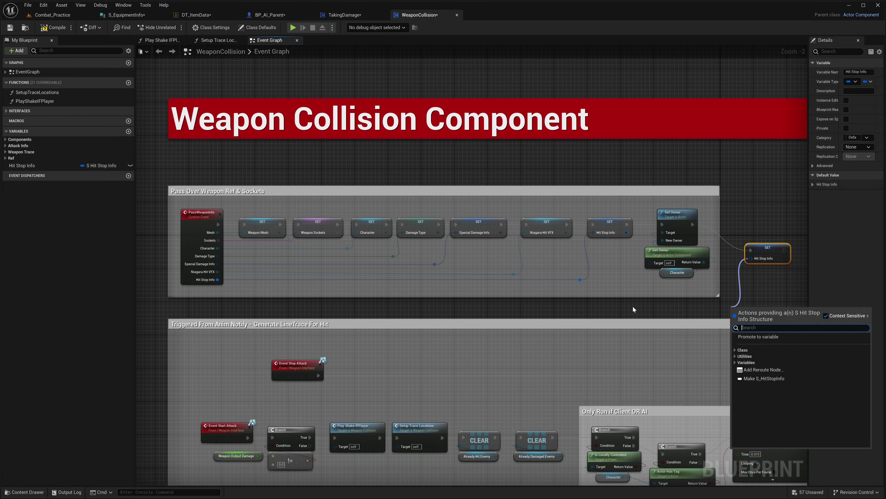
key(Escape)
- Examine the Reset character hit stop count check group, from Find Component by Interface through to Reset Hit Stop Count
right_drag(770, 287, 210, 134)
right_drag(553, 319, 417, 339)
scroll(516, 316, up, 1)
scroll(516, 316, down, 2)
right_drag(515, 316, 493, 302)
scroll(543, 269, up, 3)
right_drag(542, 269, 634, 281)
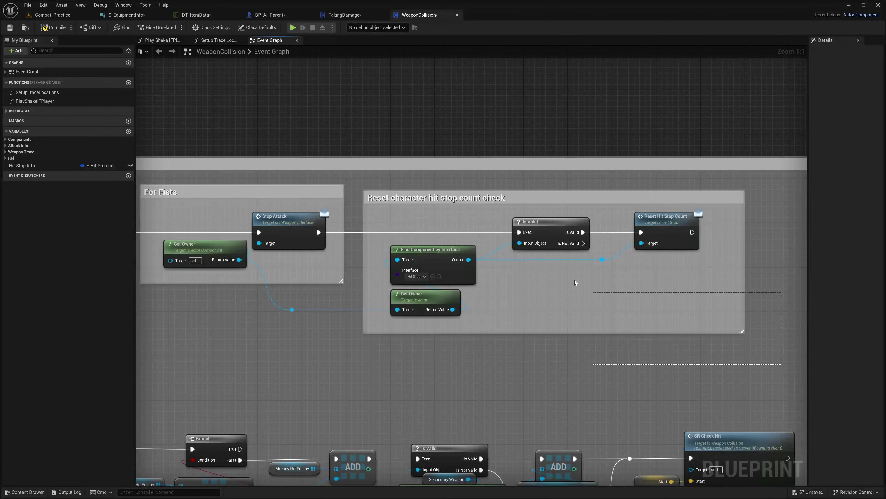
drag(781, 364, 358, 180)
click(357, 177)
- Open BP_WeaponParent from Blueprints > Items > PickUpItems and connect Hit Stop Info from Break S_EquipmentInfo to Pass Weapon Info
click(52, 15)
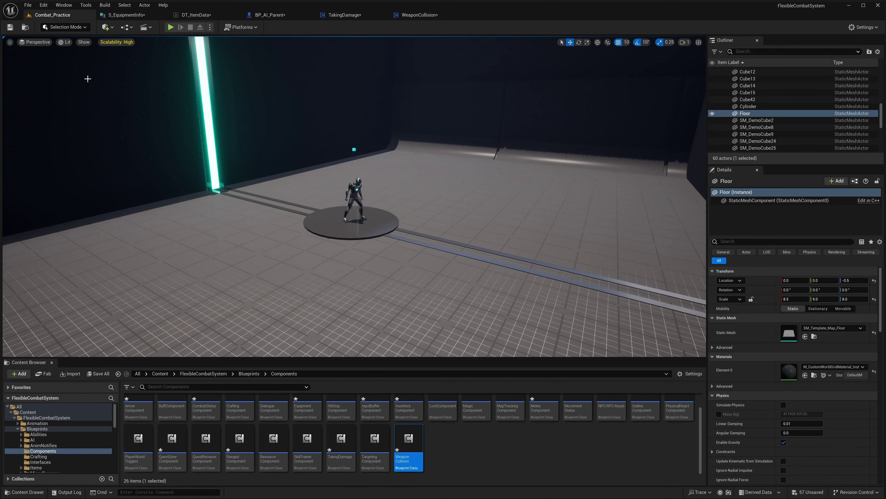
click(249, 373)
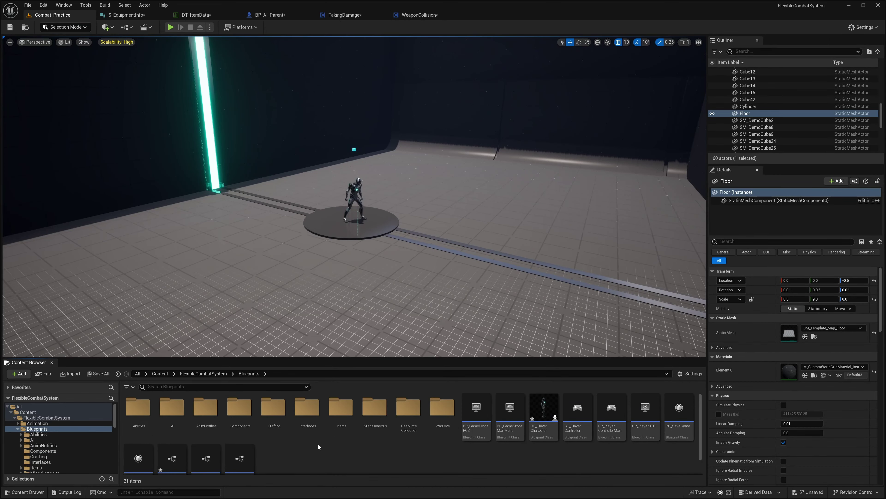
double_click(341, 410)
double_click(234, 406)
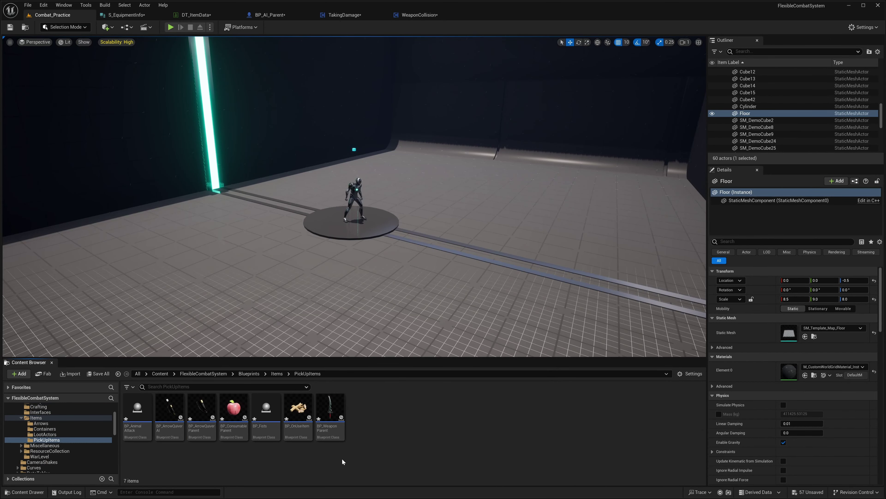
double_click(334, 407)
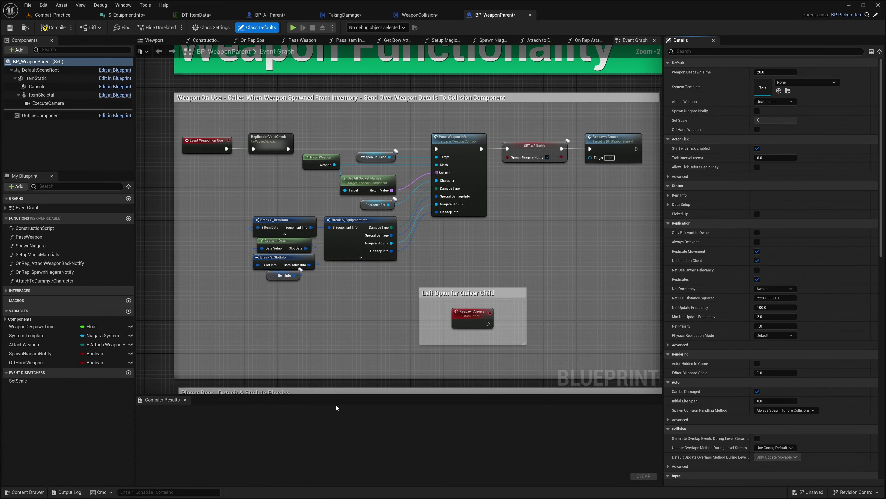
scroll(374, 319, up, 2)
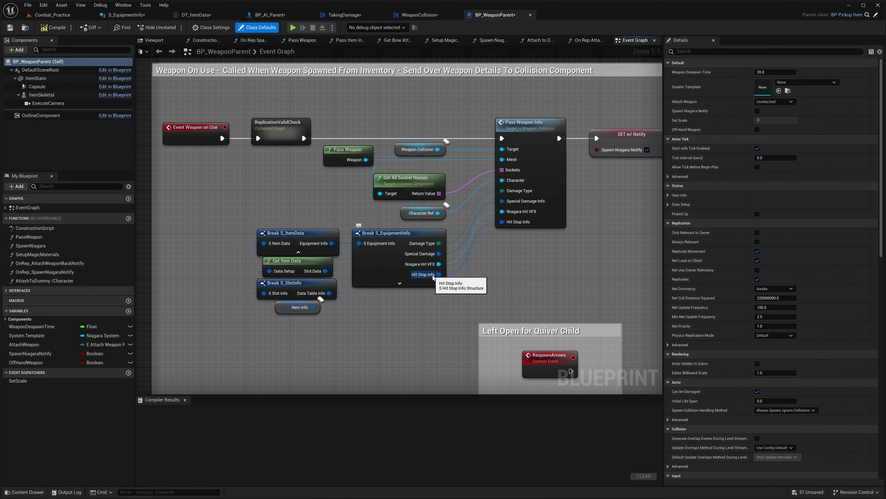
drag(439, 274, 502, 222)
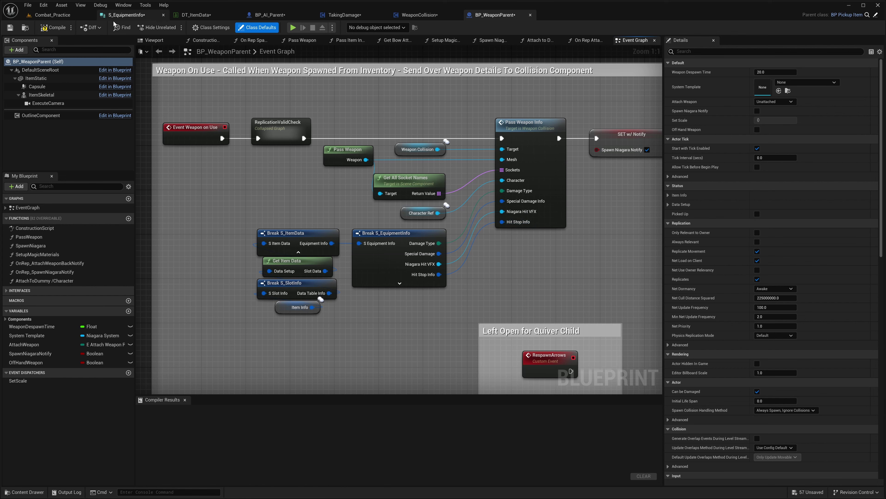
- Open ArrowComponent from the Blueprints > Components folder and enter its Setup Arrow Variables function from the event graph
click(45, 16)
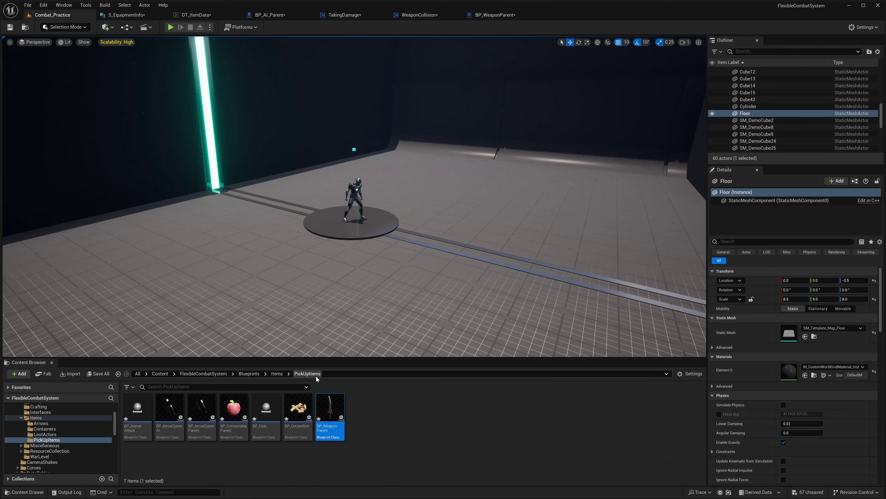
click(246, 374)
double_click(239, 407)
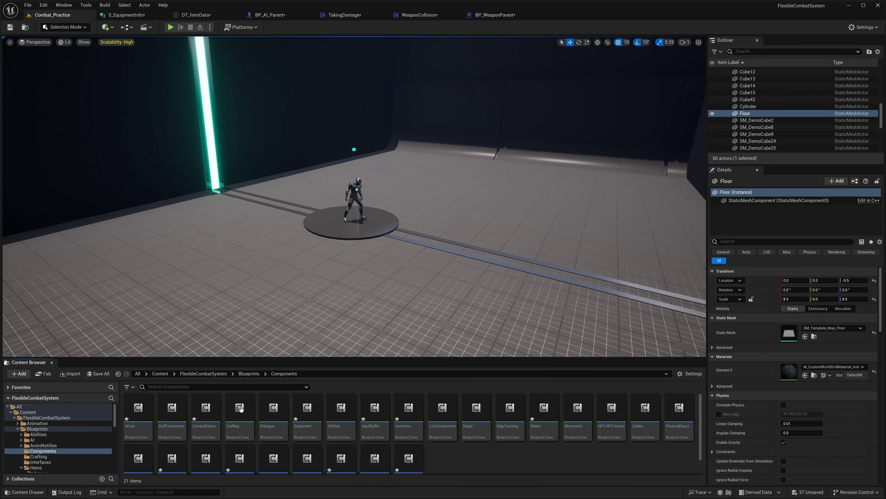
double_click(137, 408)
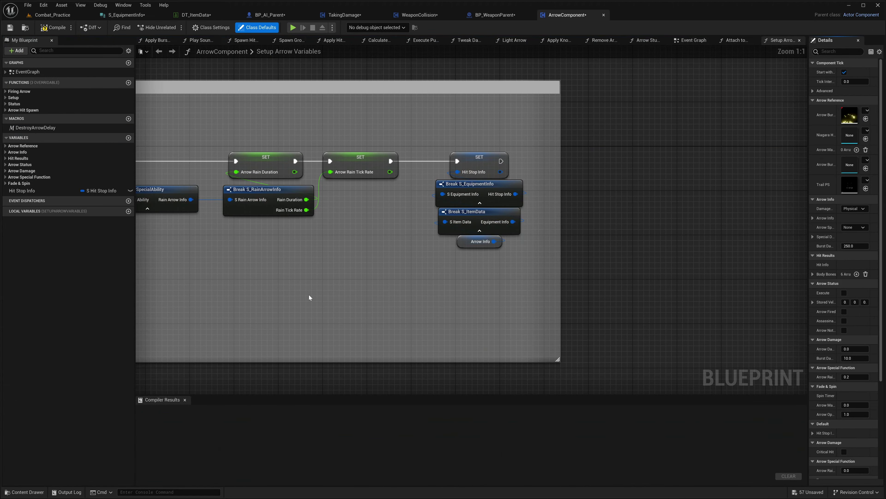
click(689, 41)
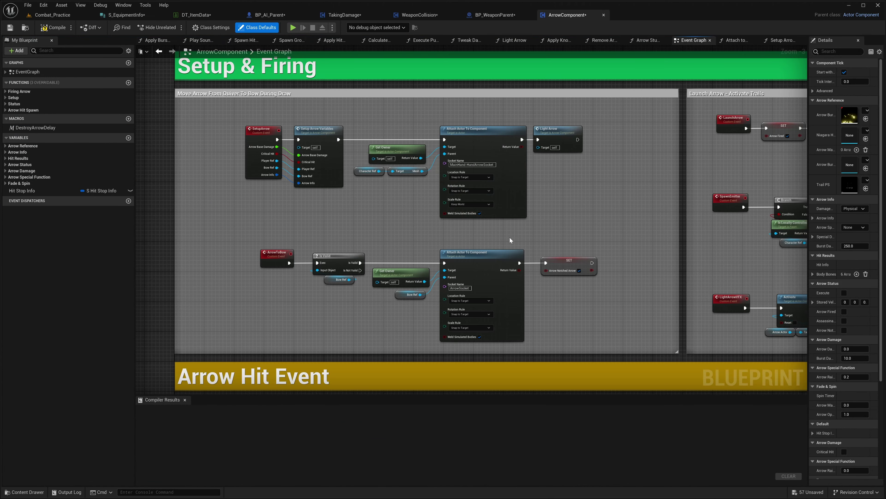
right_drag(509, 237, 528, 283)
click(345, 181)
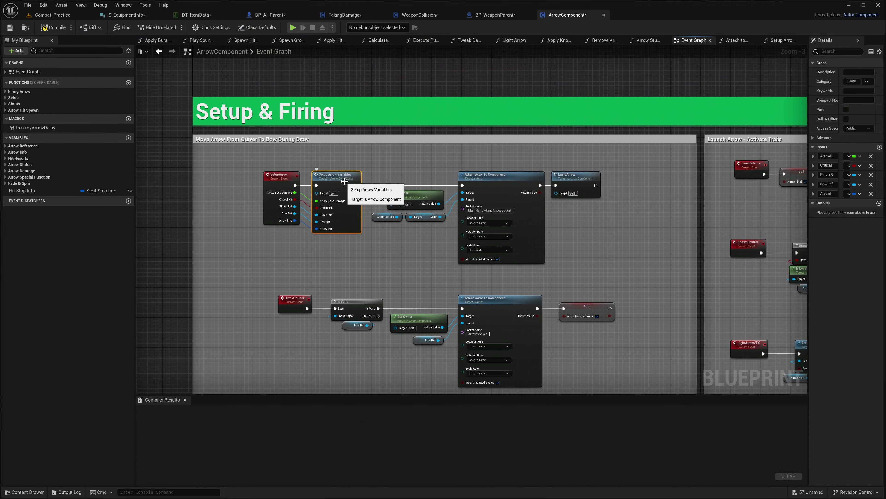
double_click(344, 181)
scroll(520, 231, up, 3)
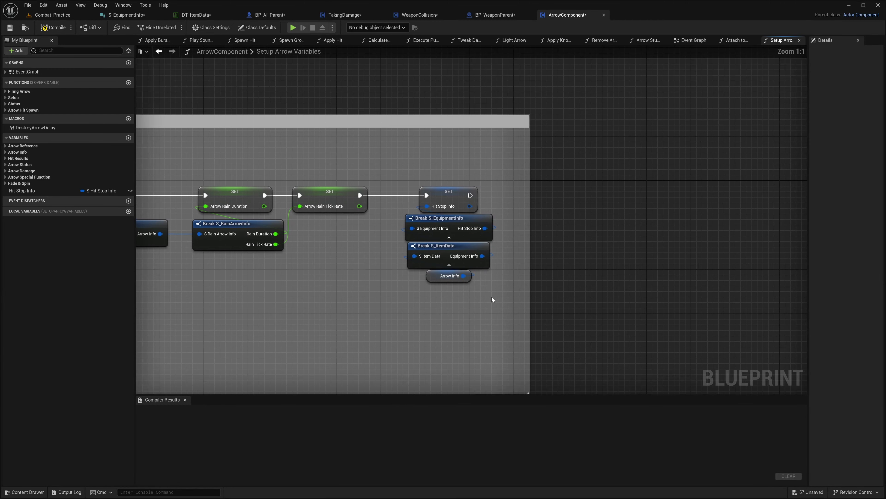
- Add a second Arrow Info getter below the existing one and break it into fully expanded S_ItemData members
right_click(437, 312)
text(arrow info)
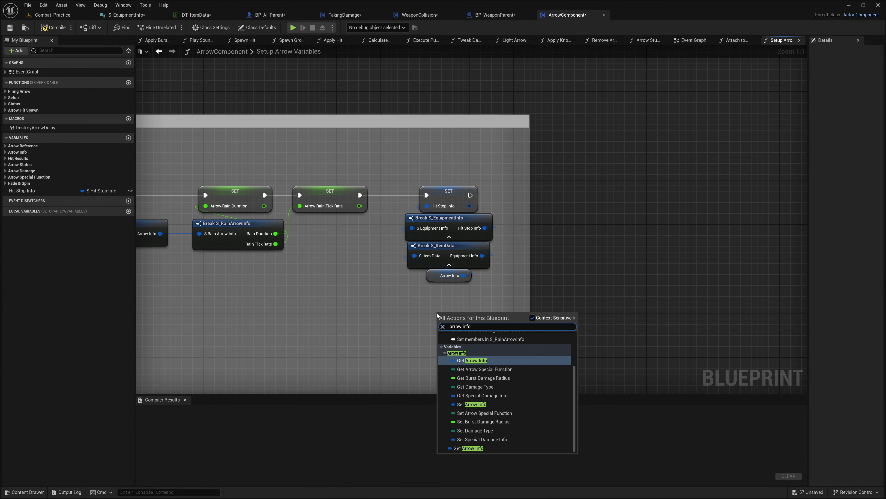
key(Return)
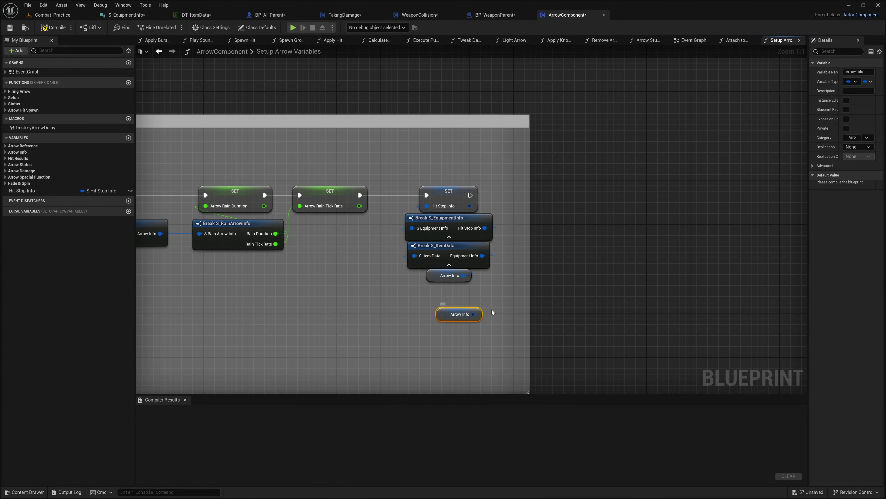
drag(484, 314, 505, 309)
click(555, 340)
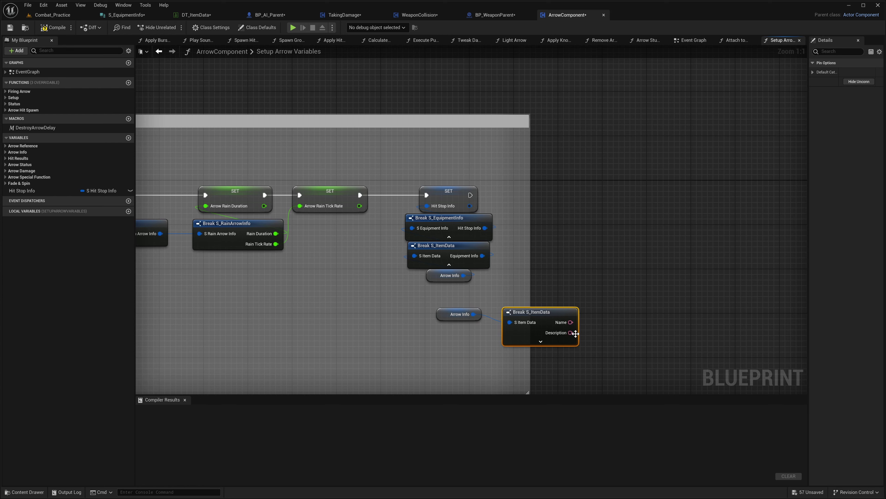
click(539, 339)
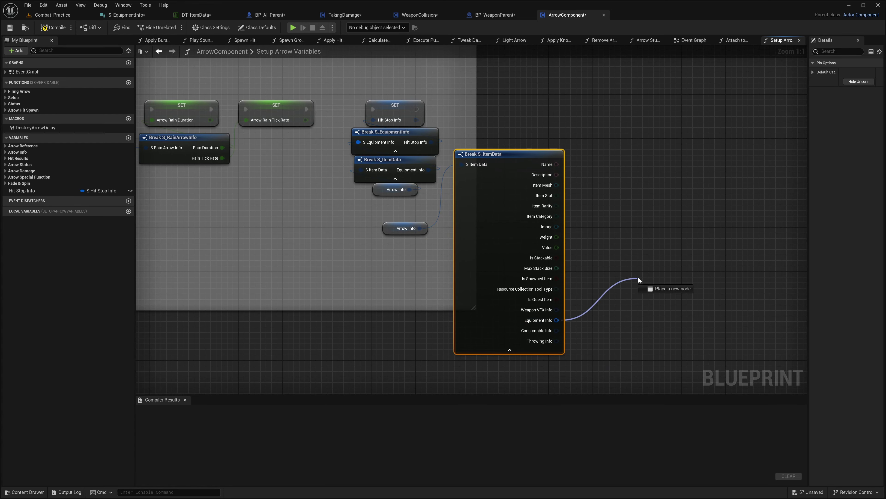
- Break the Equipment Info output into expanded S_EquipmentInfo members and pull a connection from Hit Stop Info into empty graph space
drag(638, 276, 638, 277)
click(677, 303)
click(670, 302)
drag(670, 301, 628, 187)
scroll(656, 311, down, 1)
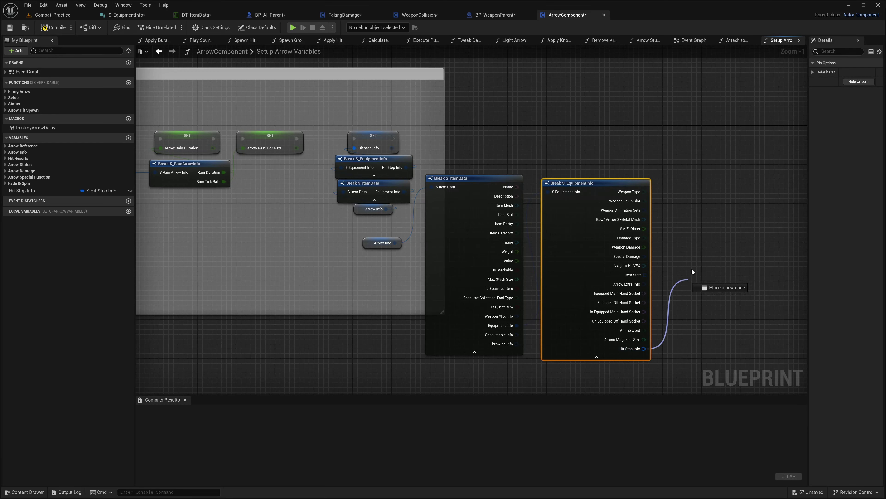
drag(692, 269, 729, 218)
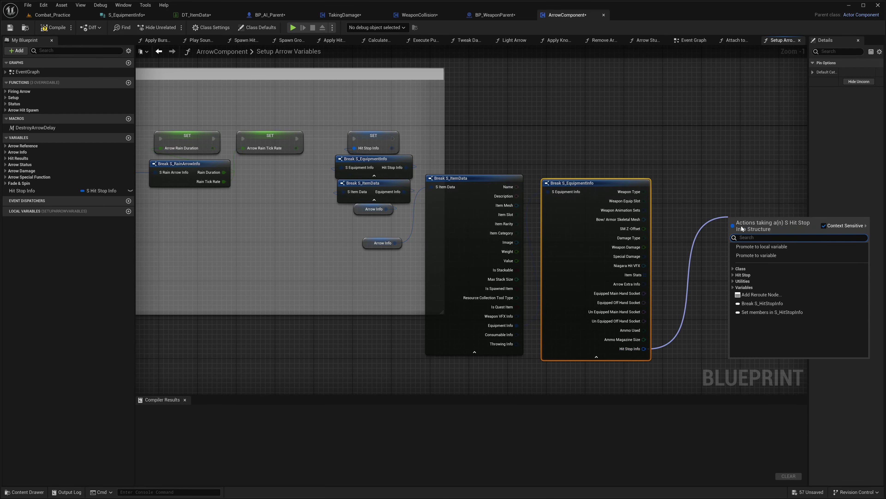
- Delete the extra Arrow Info, Break S_ItemData and Break S_EquipmentInfo nodes, keeping the original Set Hit Stop Info chain
click(451, 143)
drag(663, 350, 392, 241)
key(Delete)
right_drag(392, 256, 435, 275)
drag(459, 265, 368, 139)
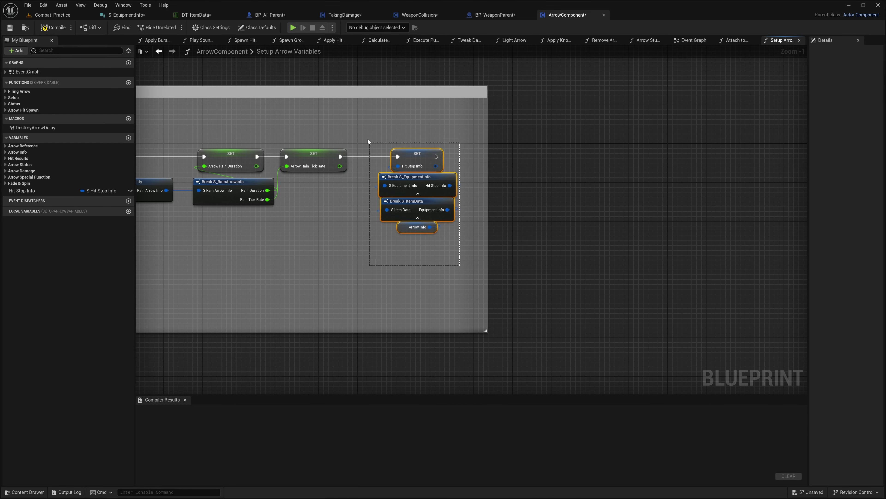
click(368, 138)
- Return to ArrowComponent's event graph and open the Apply Hit Damage function
click(164, 52)
right_drag(303, 253, 293, 104)
right_drag(457, 325, 410, 79)
scroll(438, 236, up, 2)
right_drag(450, 282, 386, 241)
double_click(480, 210)
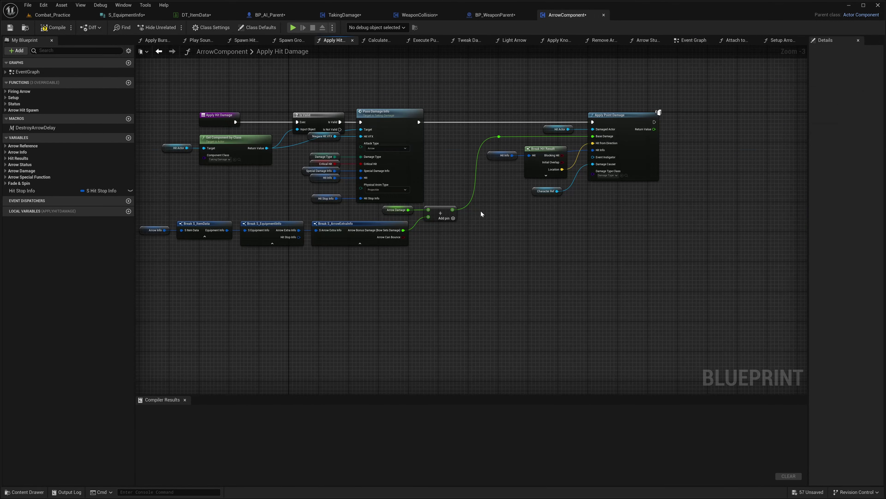
- Add an extra Hit Stop Info getter beside the one feeding Pass Damage Info in Apply Hit Damage, and delete it again
click(429, 259)
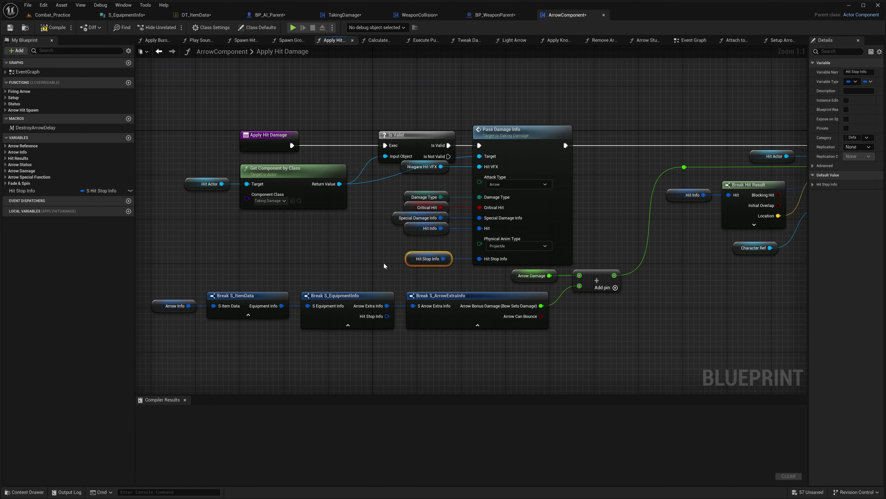
drag(35, 191, 485, 263)
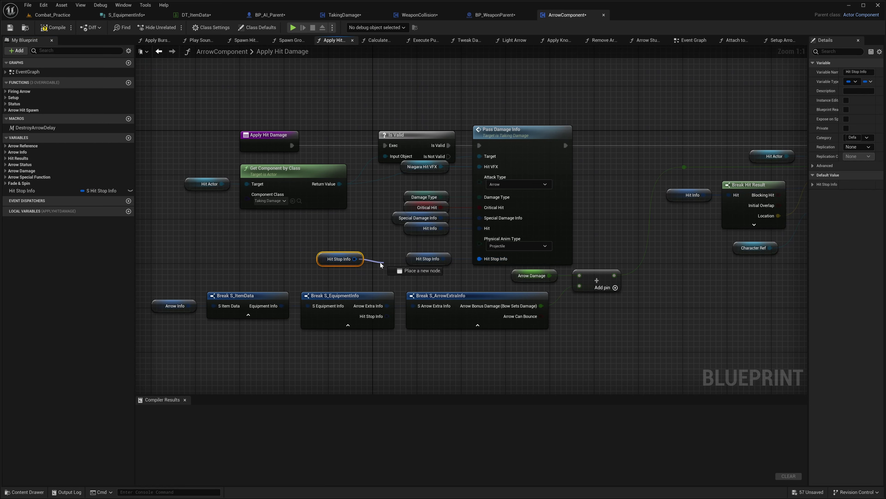
key(Delete)
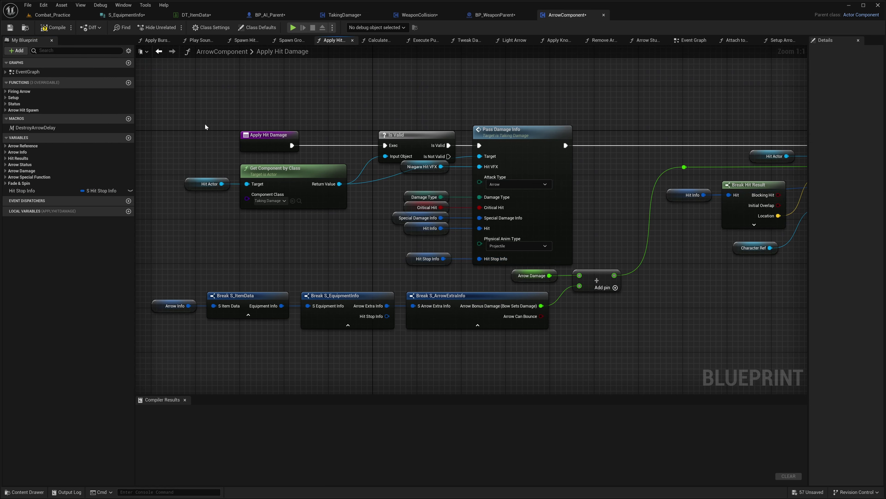
- Go back to the event graph and open the Apply Burst Damage function at its Pass Damage Info node
click(159, 52)
right_drag(630, 278, 310, 265)
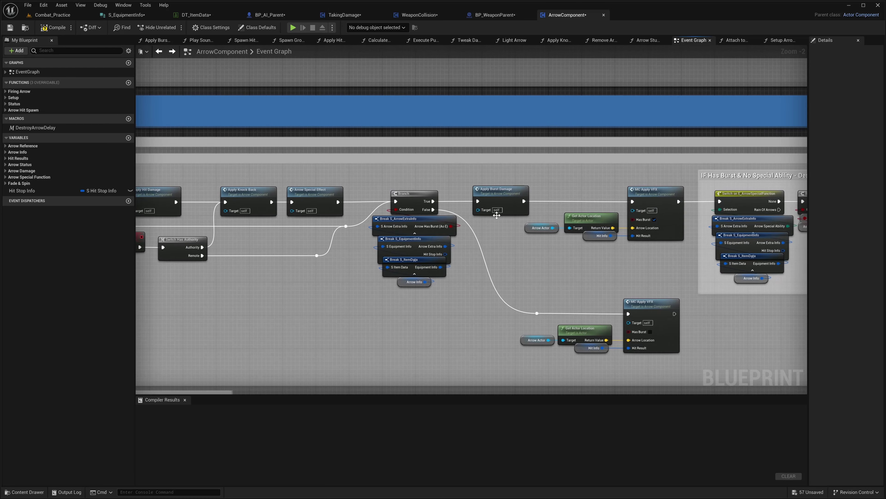
double_click(505, 193)
scroll(412, 253, up, 7)
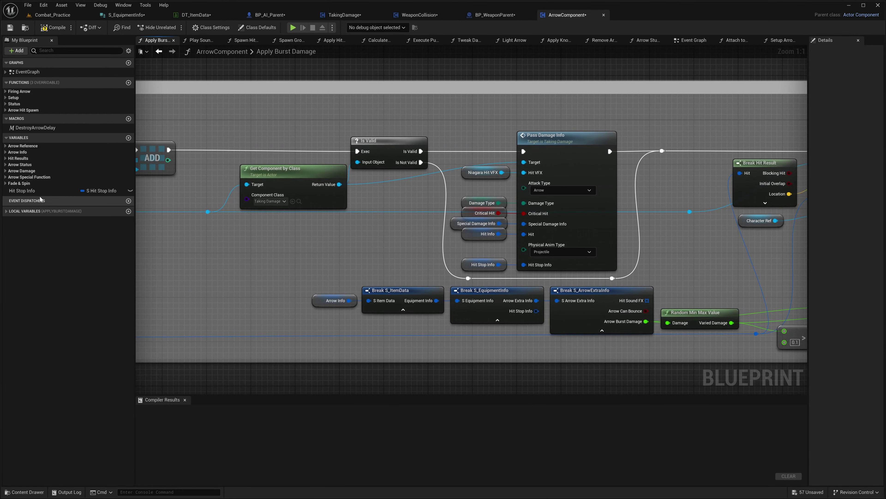
- Try connecting an extra Hit Stop Info getter to Pass Damage Info in Apply Burst Damage, and delete that getter again
click(22, 190)
ctrl+drag(22, 191, 462, 268)
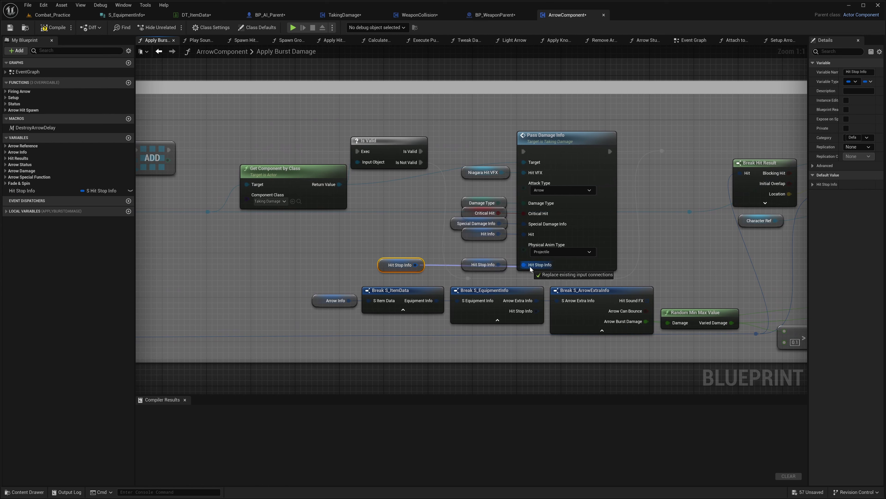
drag(415, 252, 415, 254)
key(Escape)
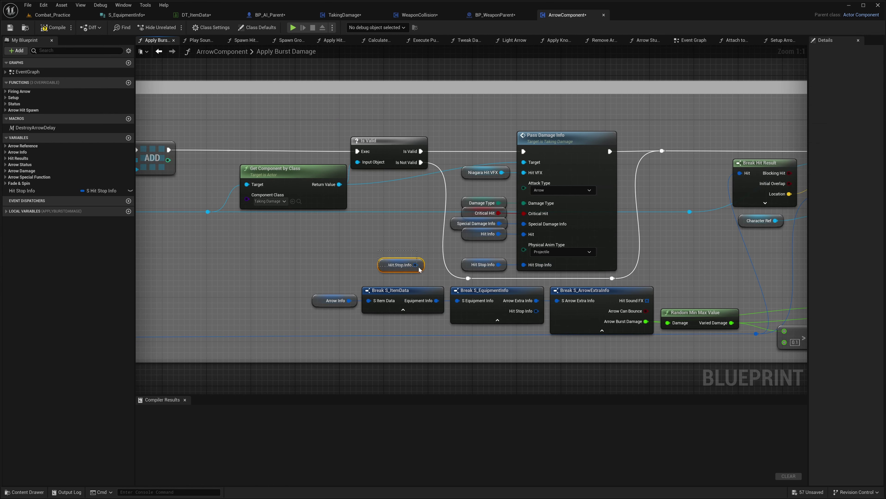
key(Delete)
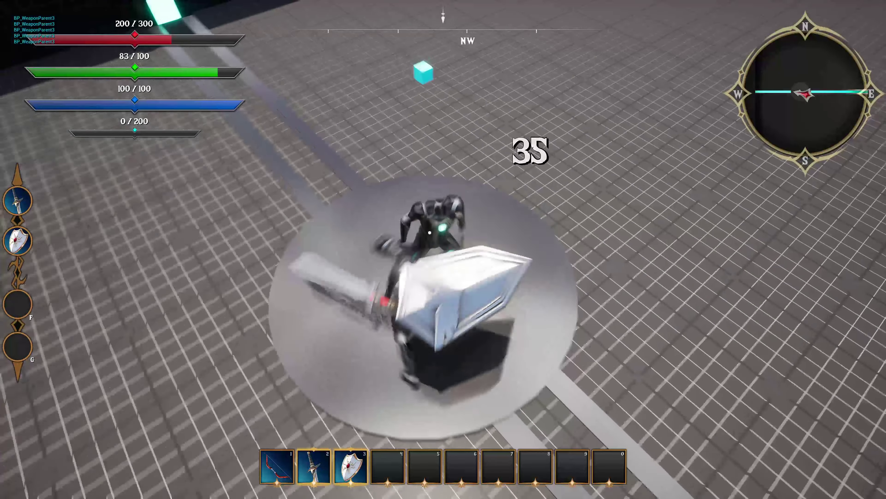
- Equip the bow from the first hotbar slot during the play test
key(1)
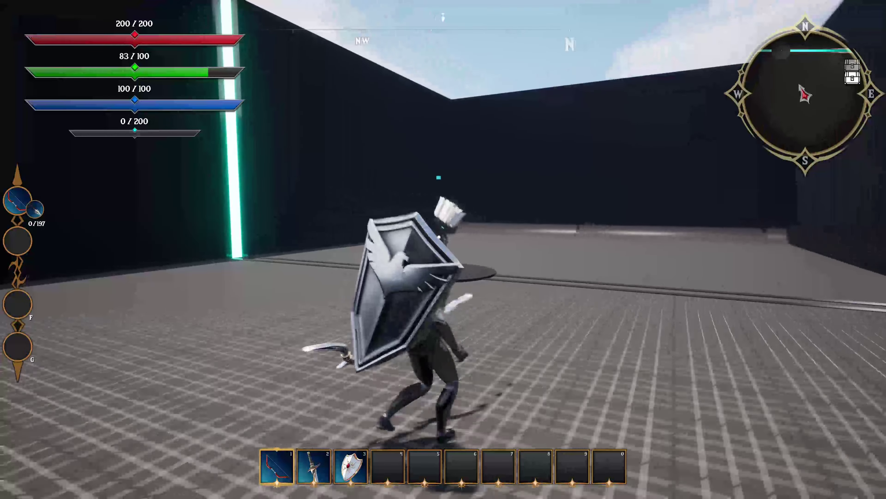